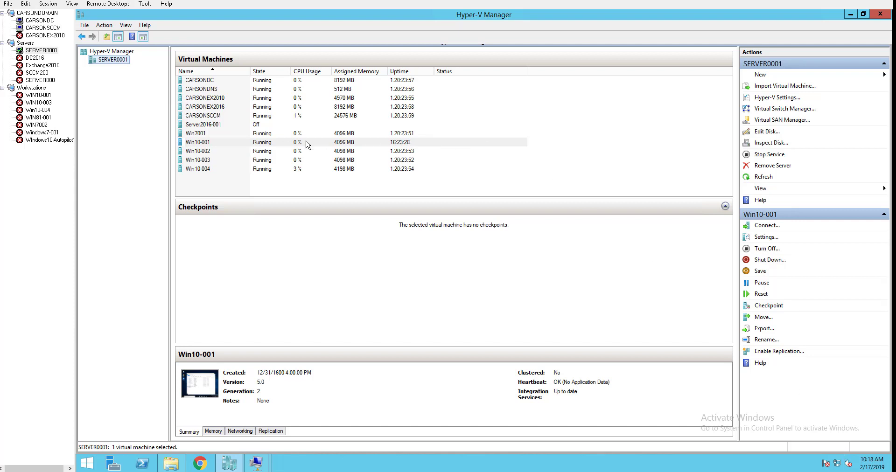
Connect to the Win10-001 virtual machine and select Microsoft Office 365 ProPlus - en-us in the installed programs list.
{"action": "left_click", "coordinate": [308, 145]}
{"action": "double_click", "coordinate": [314, 146]}
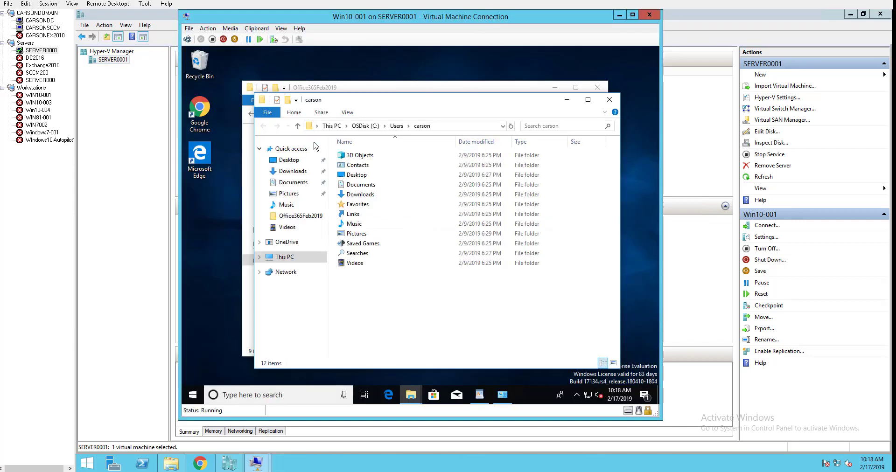
{"action": "left_click", "coordinate": [502, 395]}
{"action": "left_click", "coordinate": [398, 205]}
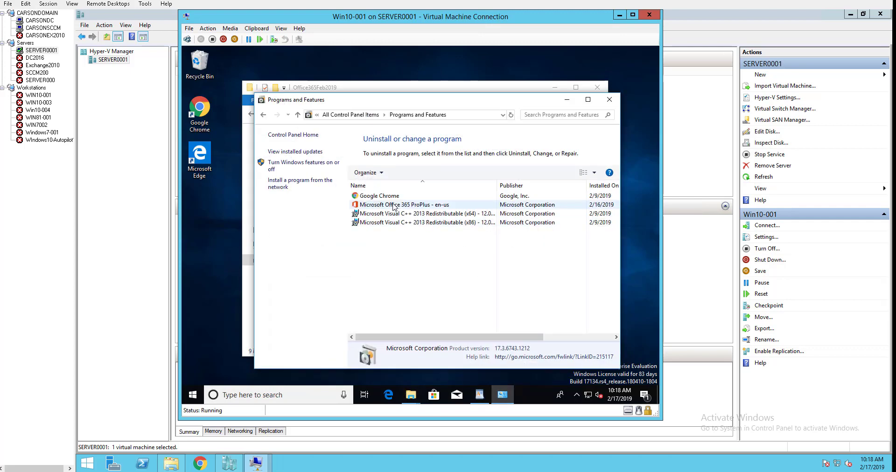
Check the recently added apps on Win10-001, search Windows for "onedr", and minimize Programs and Features.
{"action": "left_click", "coordinate": [194, 394]}
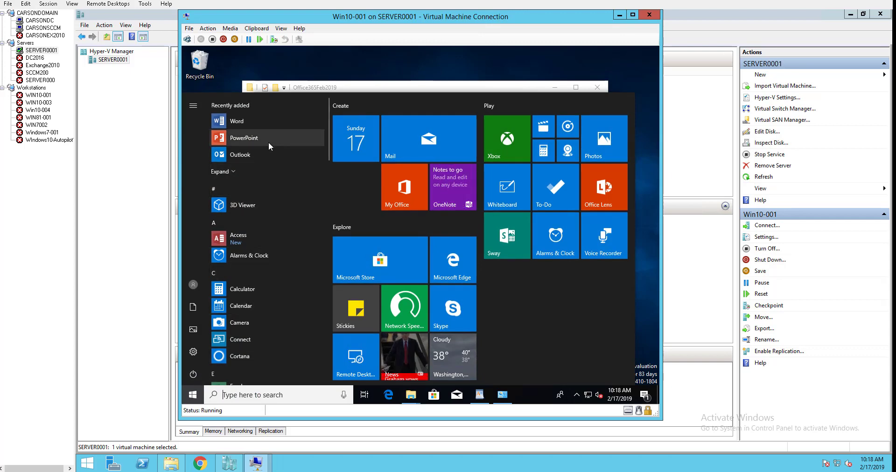
{"action": "left_click", "coordinate": [275, 394]}
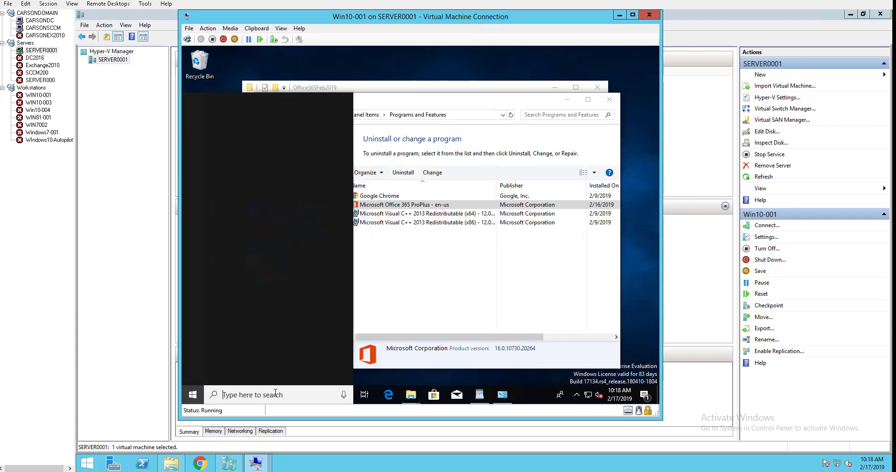
{"action": "type", "text": "one"}
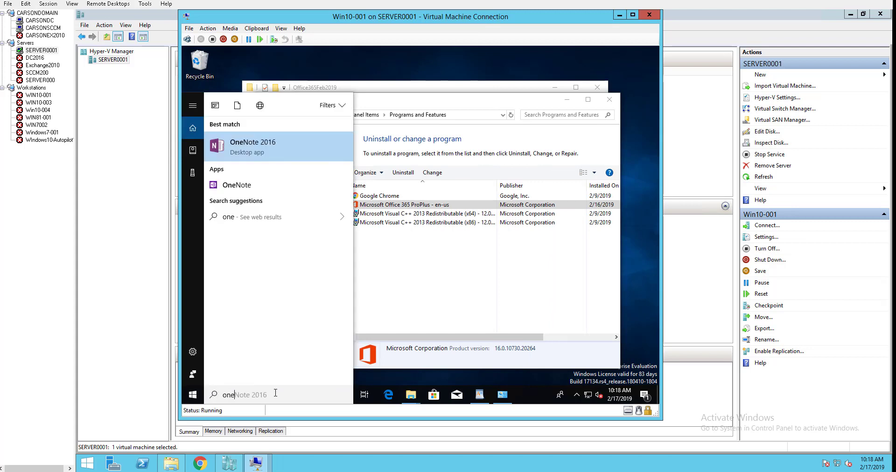
{"action": "type", "text": "dr"}
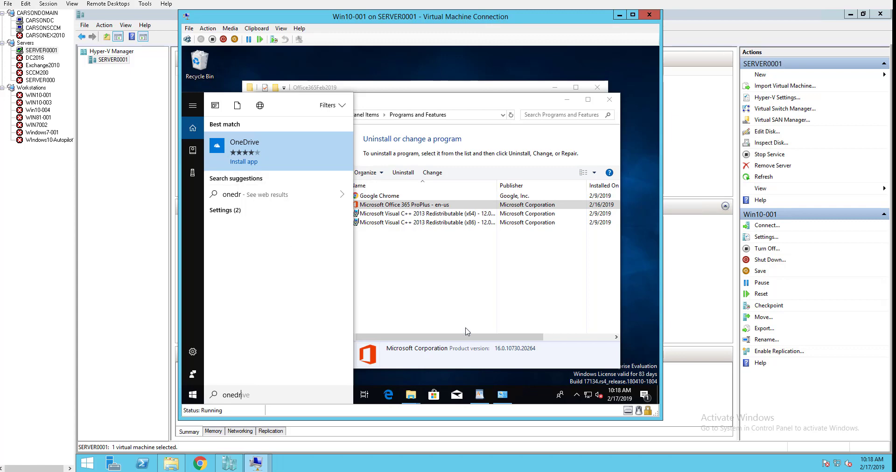
{"action": "left_click", "coordinate": [458, 108]}
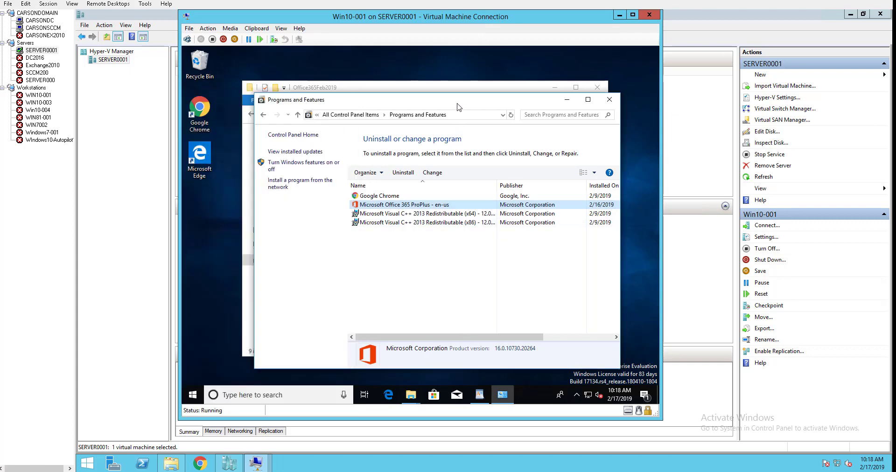
{"action": "left_click", "coordinate": [567, 99]}
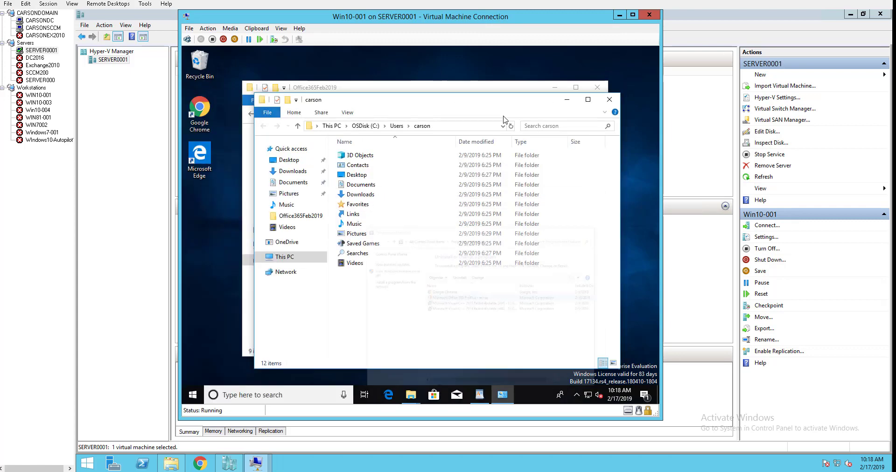
Switch to the CARSONSCCM session and open OneDrive-x86.xml from the Office365Feb2019 folder in Notepad.
{"action": "left_click", "coordinate": [47, 29]}
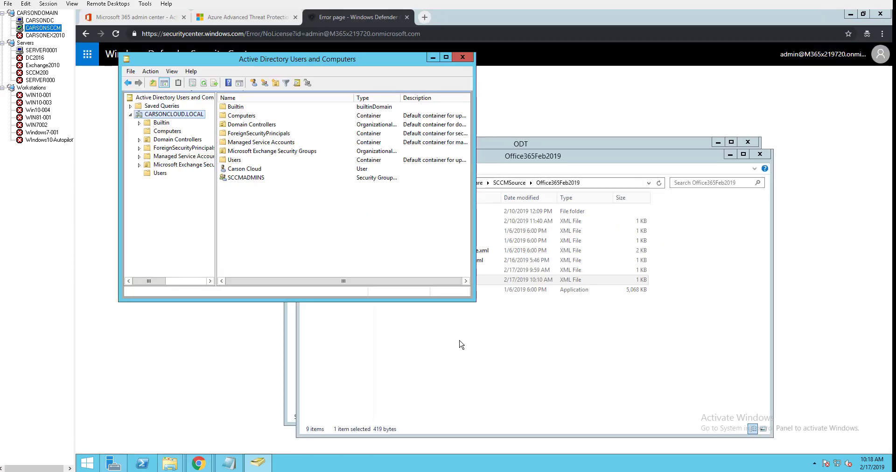
{"action": "left_click", "coordinate": [472, 359]}
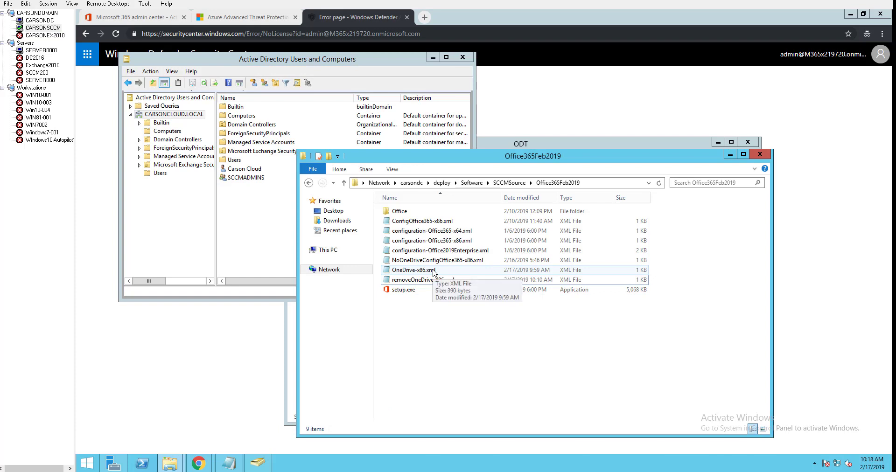
{"action": "left_click", "coordinate": [411, 270]}
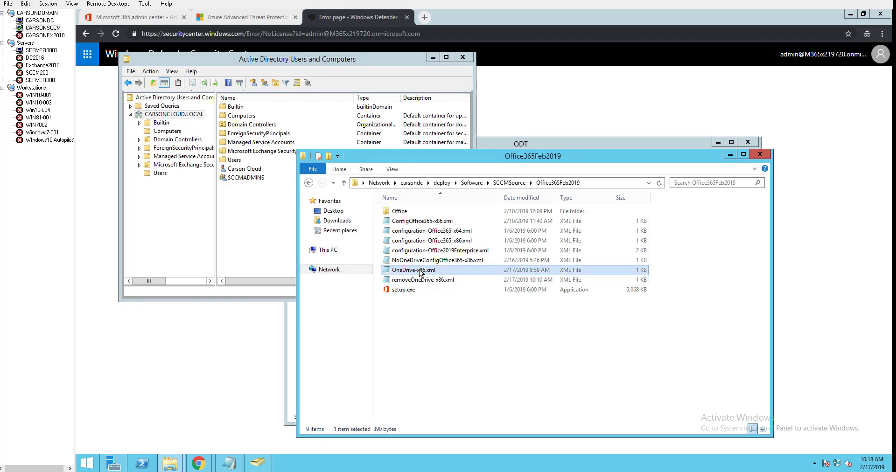
{"action": "right_click", "coordinate": [421, 273]}
{"action": "left_click", "coordinate": [449, 286]}
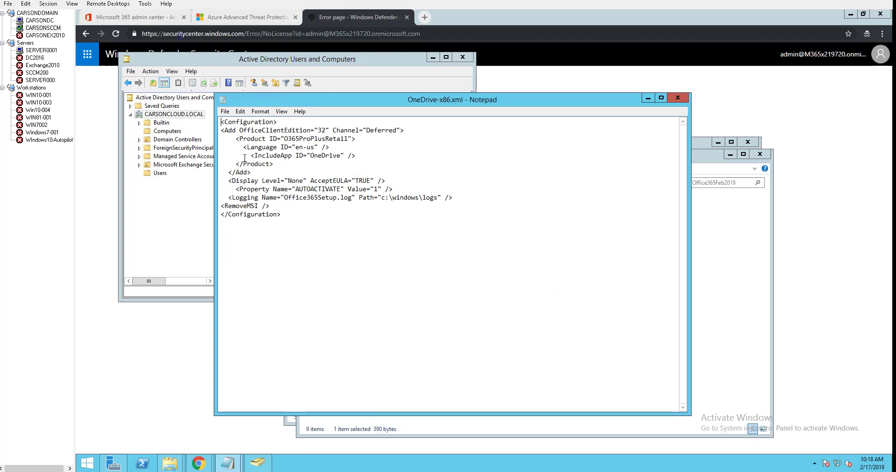
Examine the IncludeApp ID="OneDrive" line within the product section of the configuration file, and close the file.
{"action": "left_click_drag", "start_coordinate": [251, 156], "coordinate": [357, 157]}
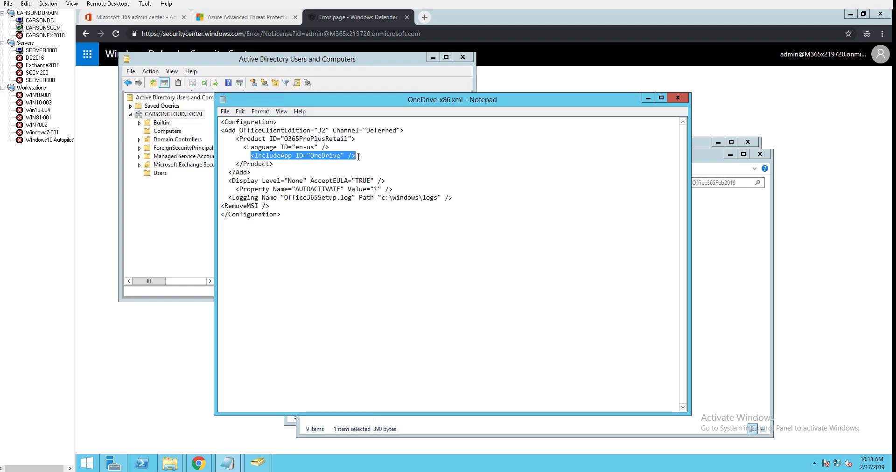
{"action": "left_click", "coordinate": [358, 156]}
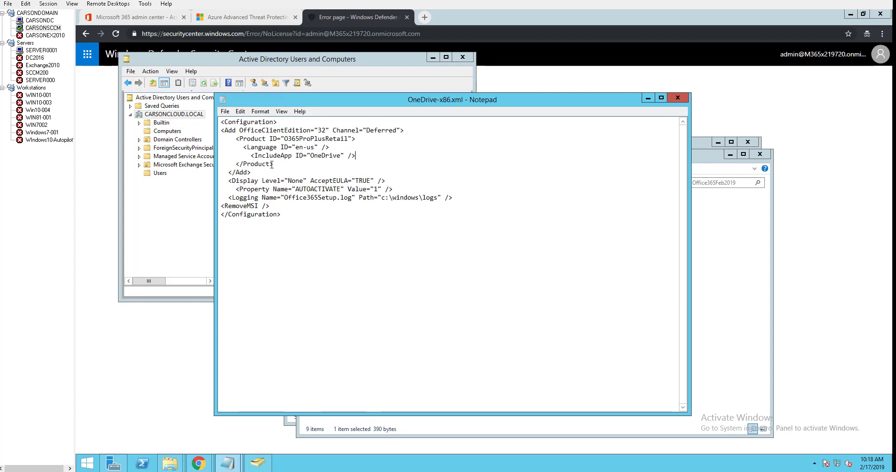
{"action": "left_click_drag", "start_coordinate": [228, 139], "coordinate": [252, 156]}
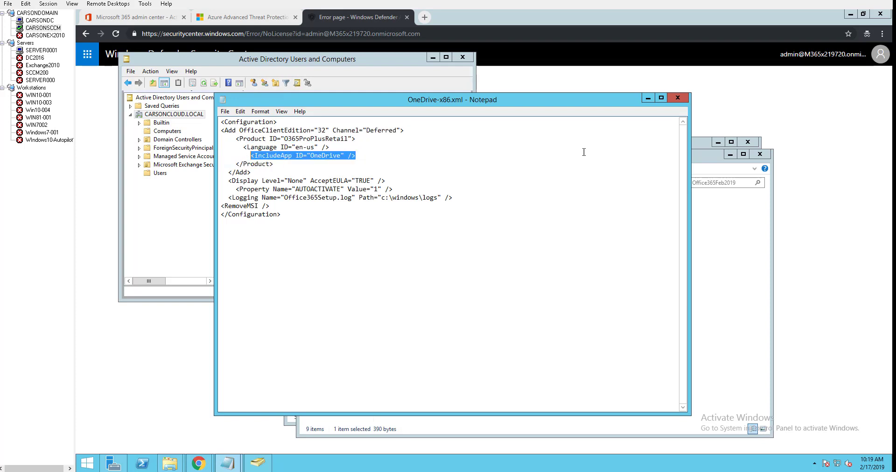
{"action": "left_click", "coordinate": [678, 98]}
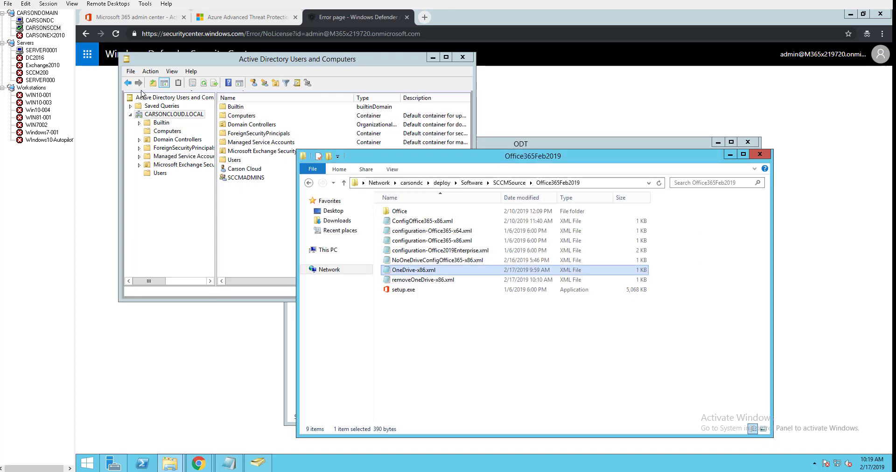
On Win10-001 in the SERVER0001 session, run \\carsondc\Deploy\Software\SCCMSource\Office365Feb2019\setup.exe /configure OneDrive-x86.xml and allow it to make changes.
{"action": "left_click", "coordinate": [41, 50]}
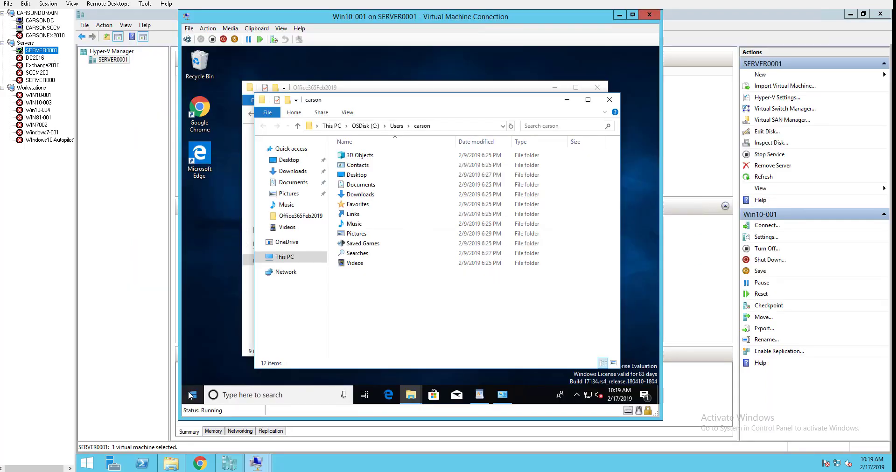
{"action": "right_click", "coordinate": [190, 396]}
{"action": "left_click", "coordinate": [229, 346]}
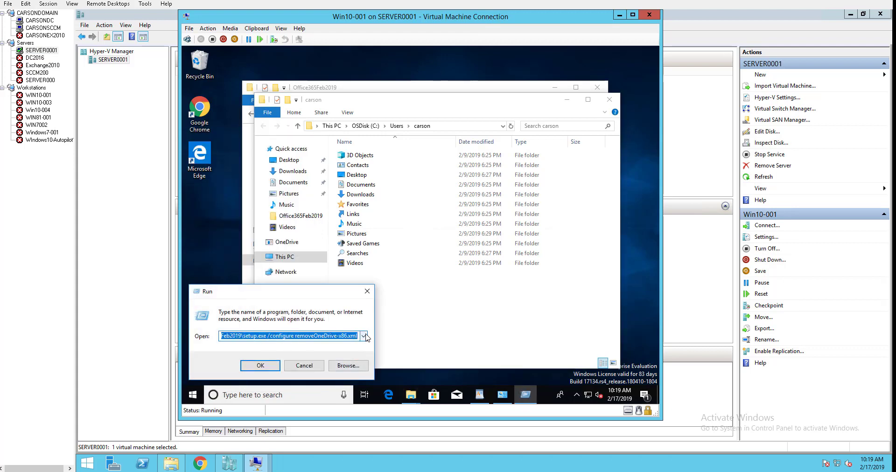
{"action": "scroll", "coordinate": [367, 337], "scroll_direction": "down", "scroll_amount": 1}
{"action": "left_click_drag", "start_coordinate": [276, 337], "coordinate": [191, 334]}
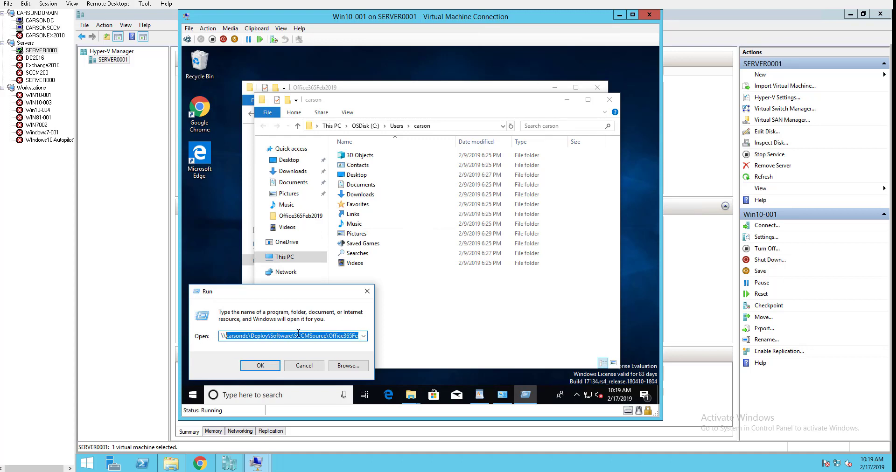
{"action": "left_click_drag", "start_coordinate": [326, 338], "coordinate": [370, 344]}
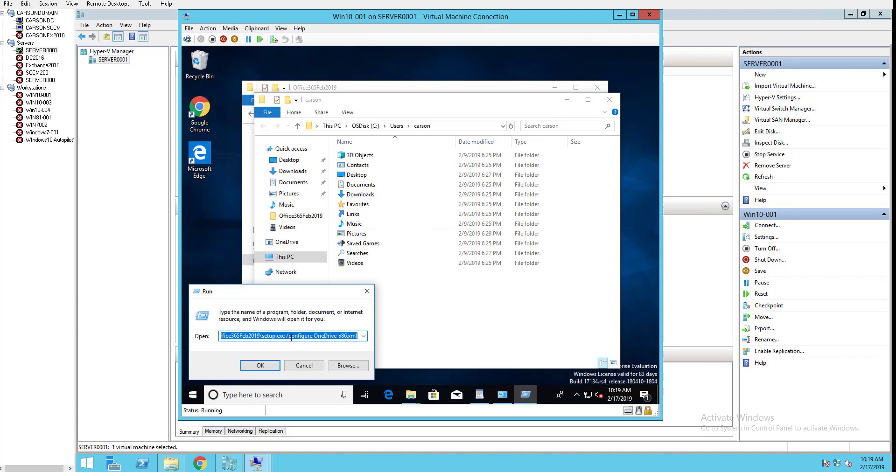
{"action": "left_click", "coordinate": [288, 337]}
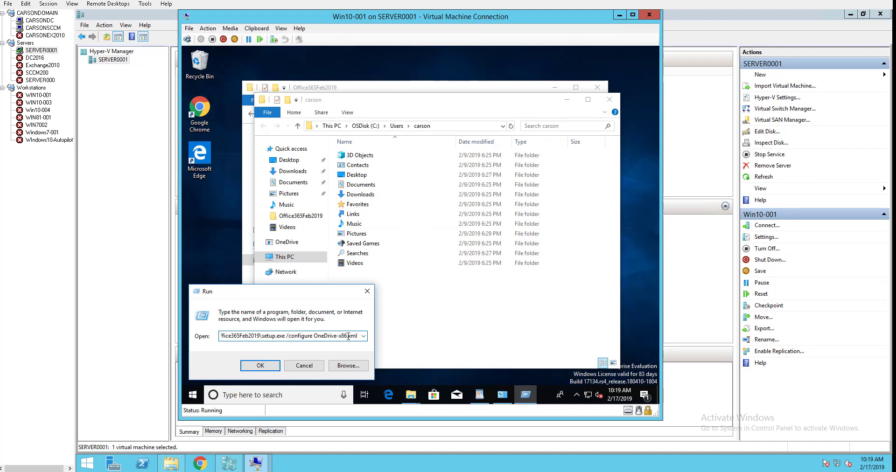
{"action": "left_click", "coordinate": [259, 367]}
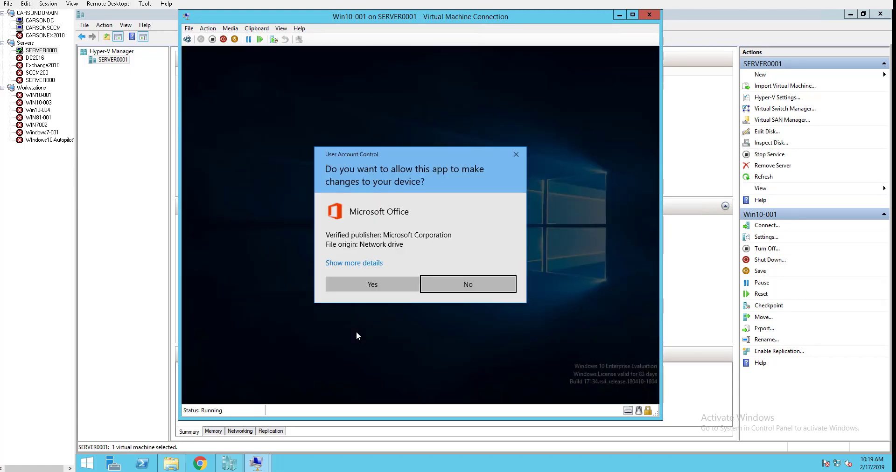
{"action": "left_click", "coordinate": [372, 285]}
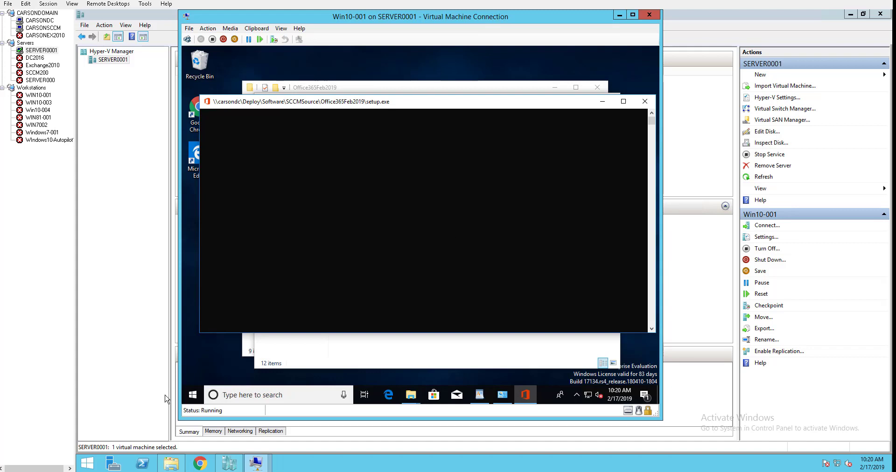
Search Windows for "oned" during the setup, and check the recently added apps once it has closed.
{"action": "left_click", "coordinate": [237, 391]}
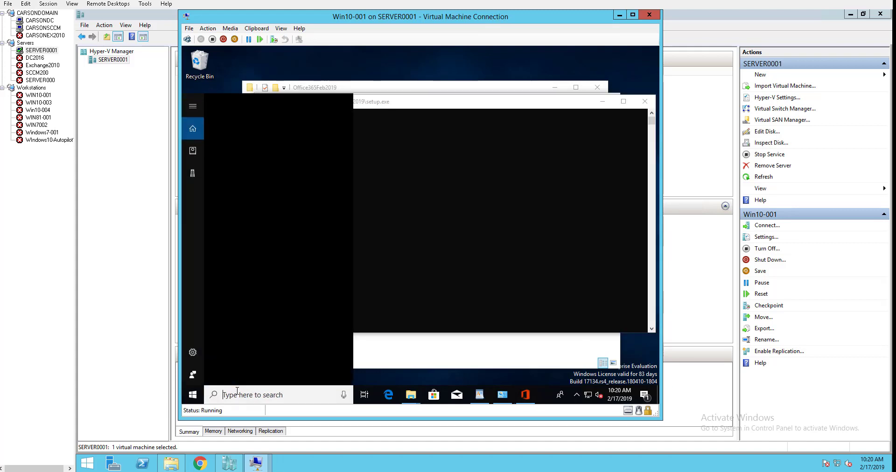
{"action": "type", "text": "oned"}
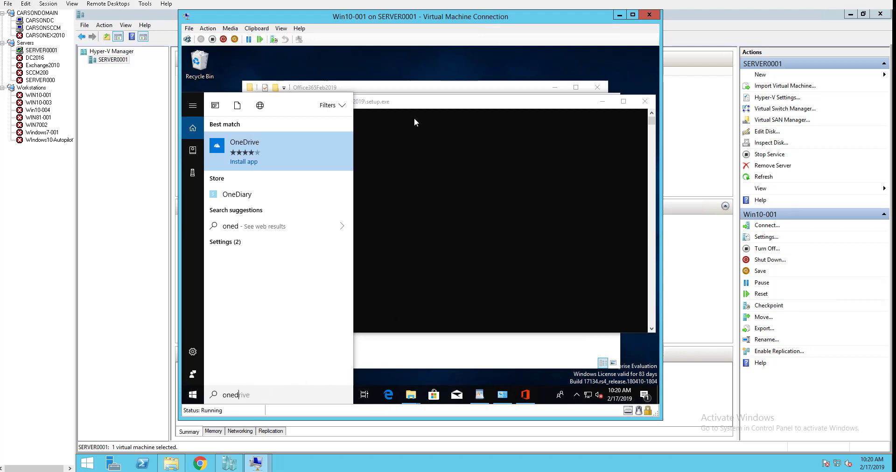
{"action": "left_click", "coordinate": [416, 106]}
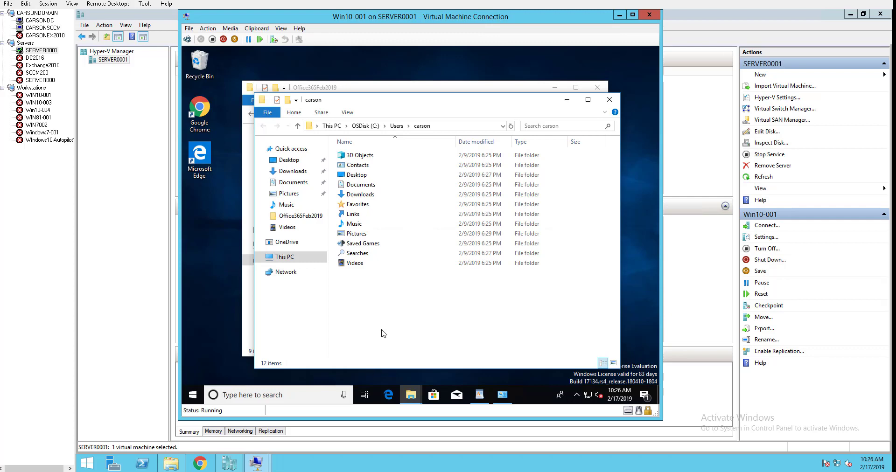
{"action": "left_click", "coordinate": [189, 397]}
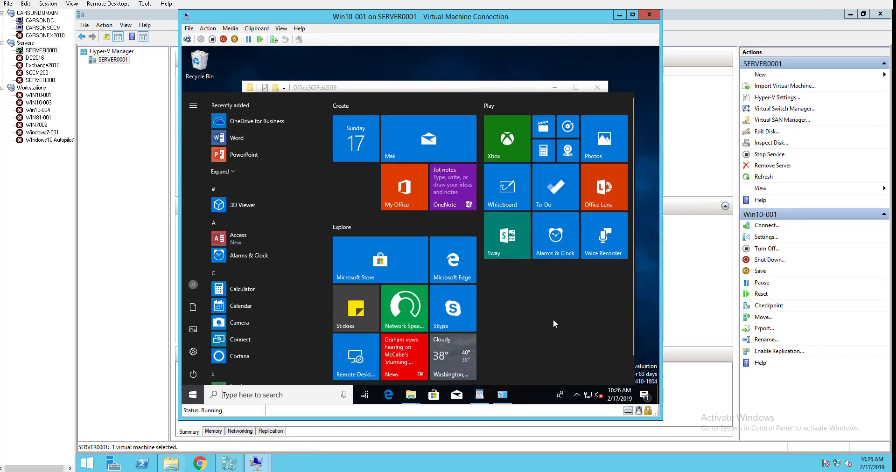
{"action": "left_click", "coordinate": [642, 283]}
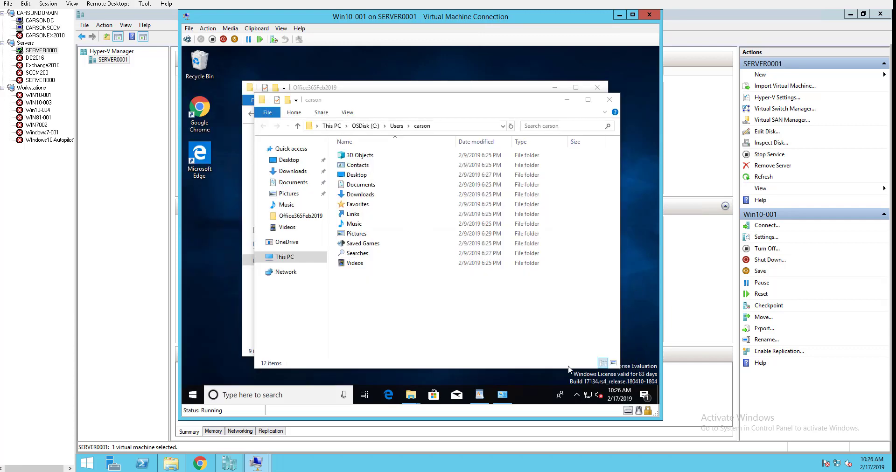